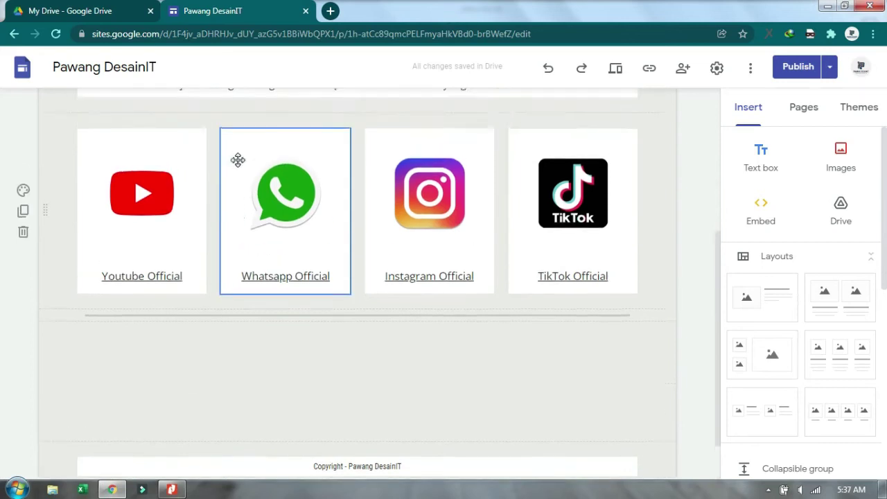
Start a new button element for the About page and name it "Perlu Bantuan? Chat Admin !"
{"action": "scroll", "coordinate": [234, 159], "scroll_direction": "down", "scroll_amount": 3}
{"action": "left_click", "coordinate": [459, 230]}
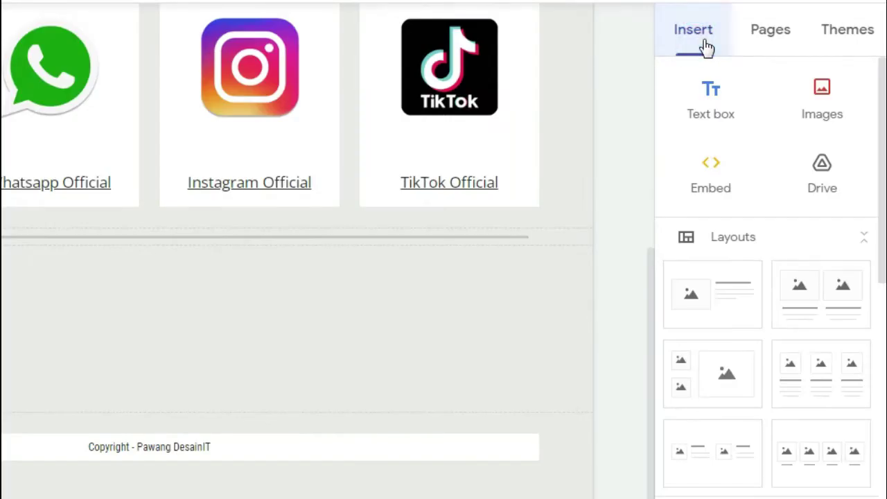
{"action": "scroll", "coordinate": [751, 158], "scroll_direction": "down", "scroll_amount": 5}
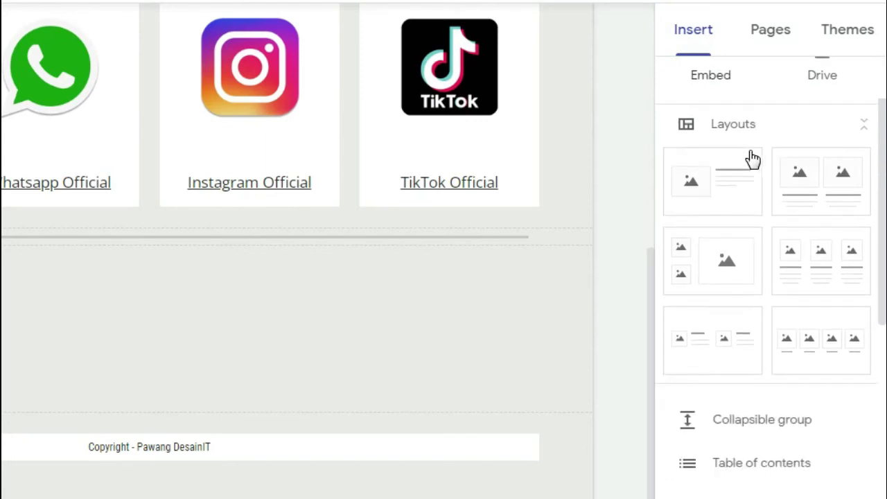
{"action": "scroll", "coordinate": [749, 311], "scroll_direction": "down", "scroll_amount": 2}
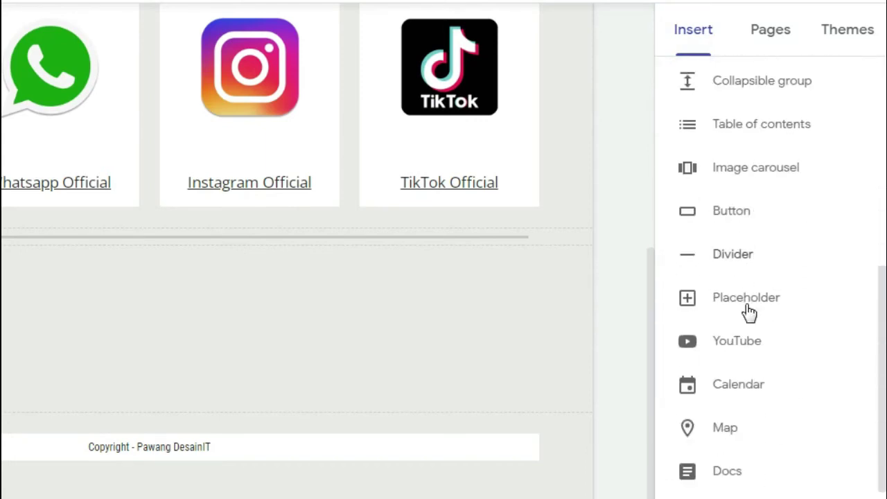
{"action": "left_click", "coordinate": [747, 218]}
{"action": "left_click", "coordinate": [774, 220]}
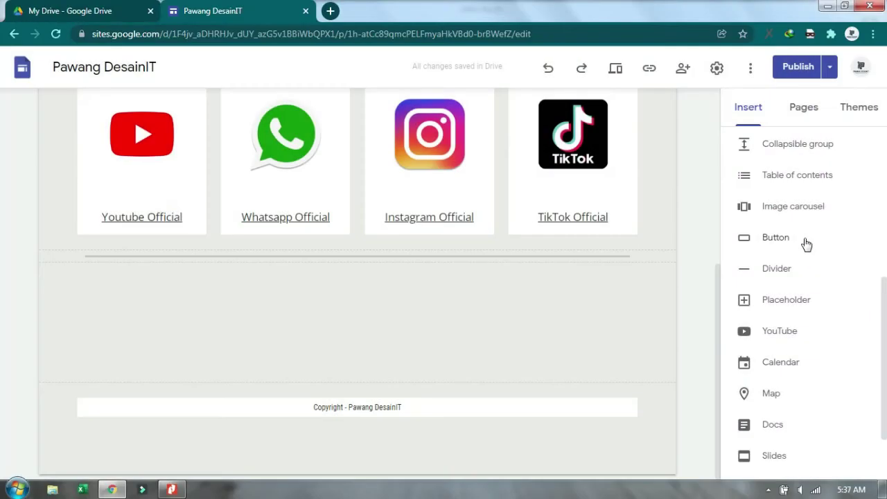
{"action": "left_click", "coordinate": [773, 215]}
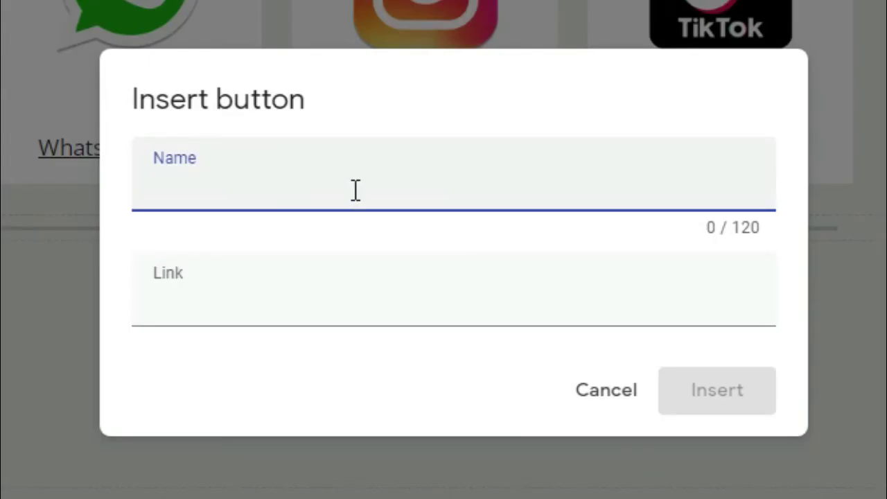
{"action": "type", "text": "C"}
{"action": "key", "text": "BackSpace"}
{"action": "type", "text": "Perlu"}
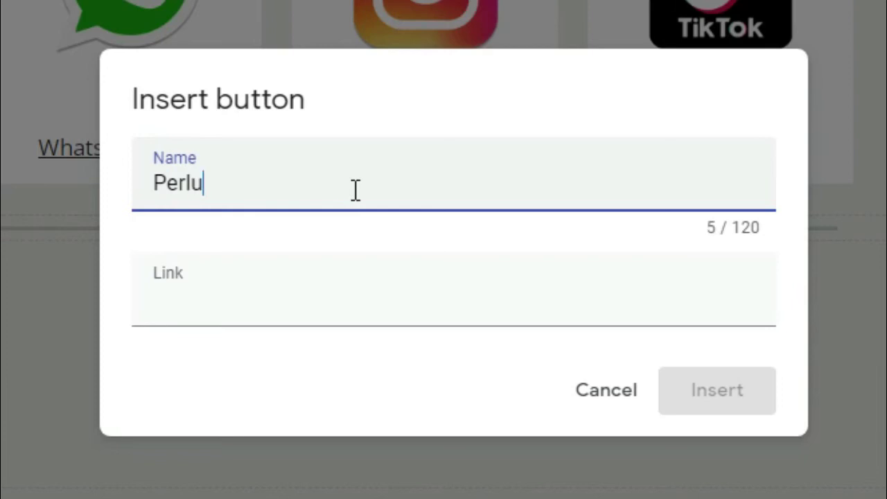
{"action": "type", "text": " Ba"}
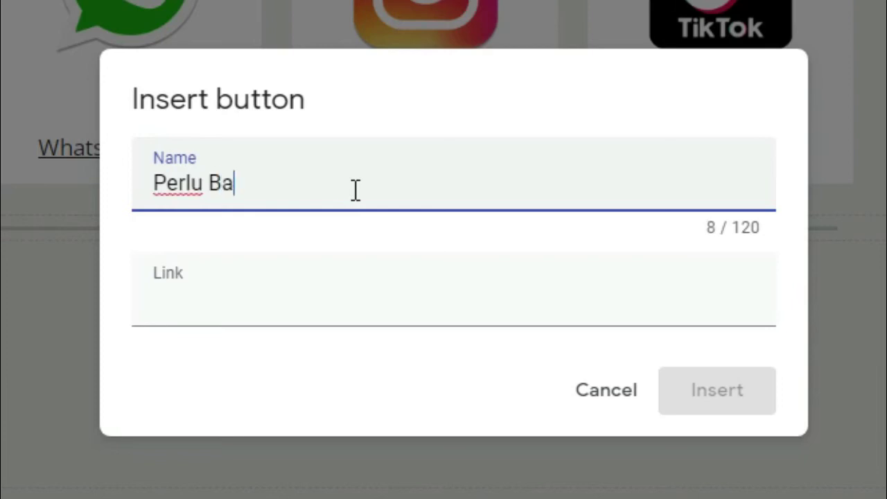
{"action": "type", "text": "ntuan"}
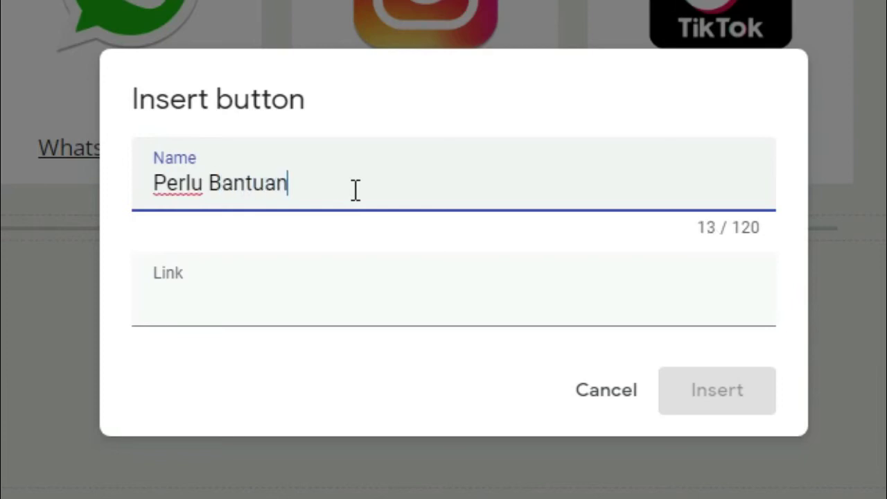
{"action": "type", "text": "? Chat"}
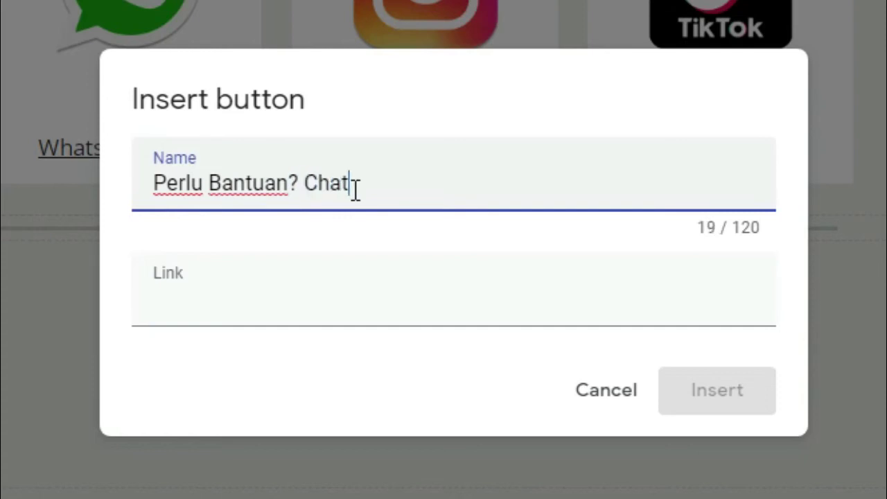
{"action": "type", "text": " Admin !"}
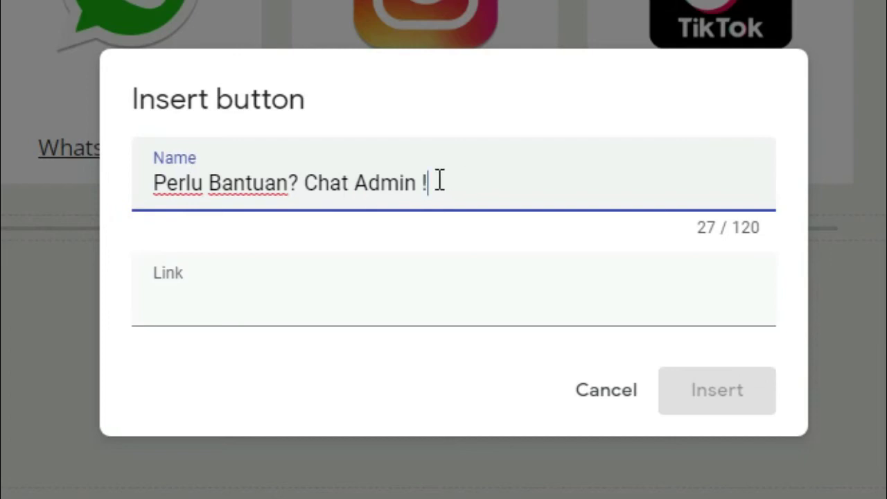
Paste the copied WhatsApp API address as the button's link and insert the button on the page
{"action": "left_click", "coordinate": [309, 312]}
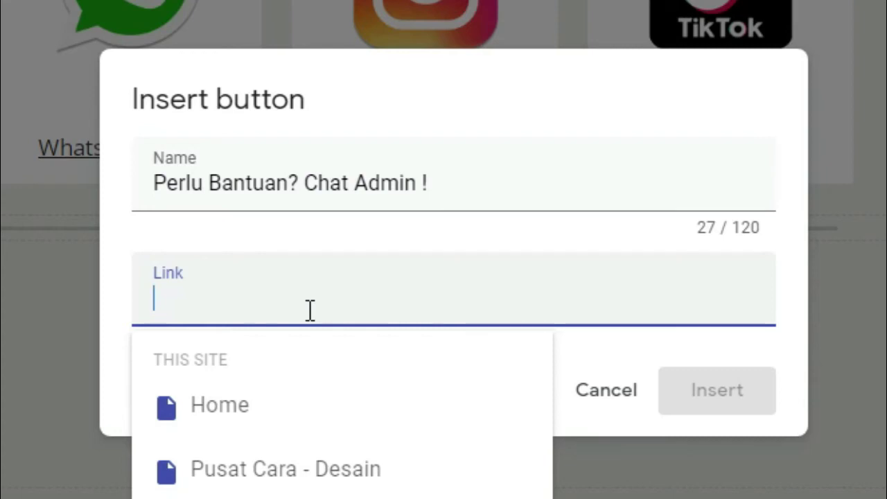
{"action": "right_click", "coordinate": [310, 310]}
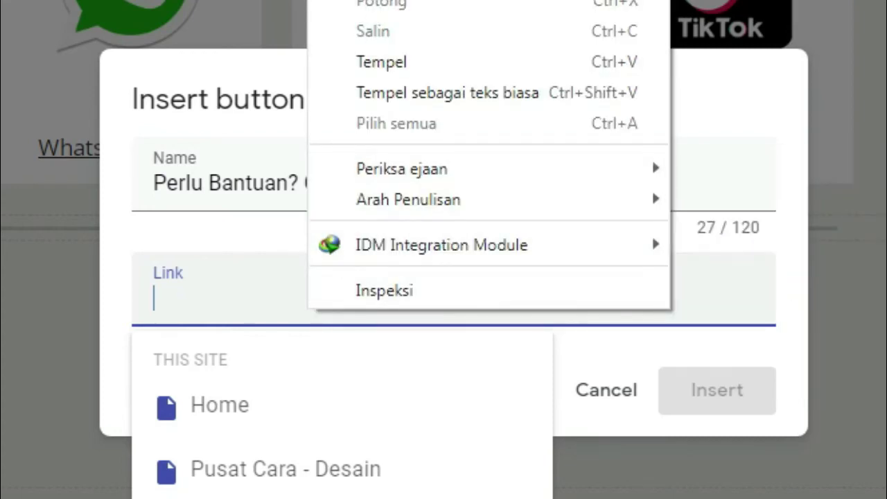
{"action": "left_click", "coordinate": [398, 59]}
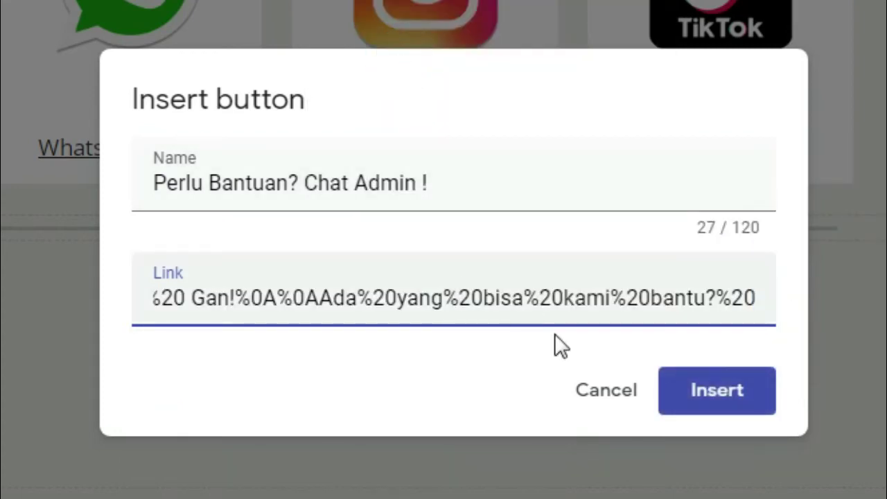
{"action": "left_click", "coordinate": [725, 410]}
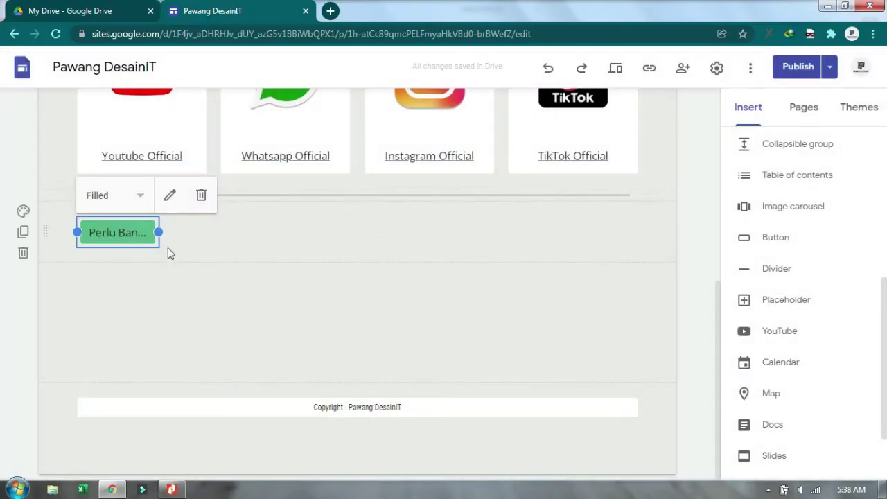
Widen the chat button and centre it in its section, then give that section the green emphasis background
{"action": "left_click_drag", "start_coordinate": [159, 232], "coordinate": [382, 233]}
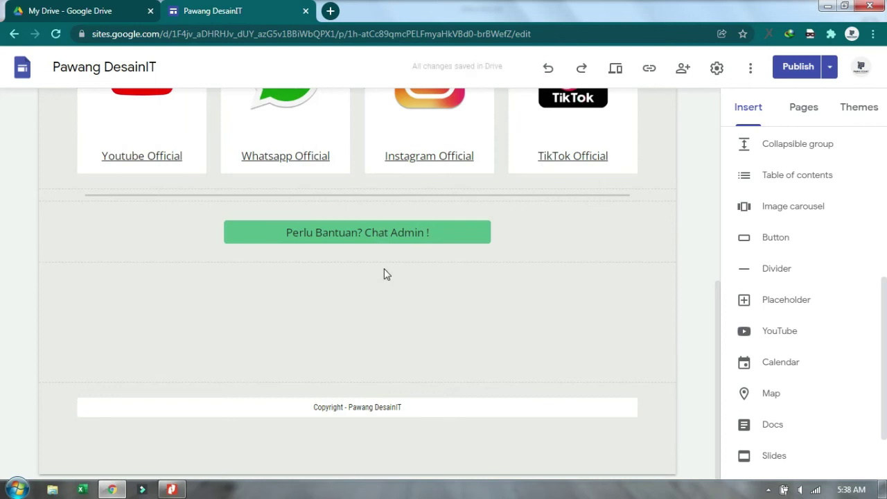
{"action": "left_click", "coordinate": [454, 234]}
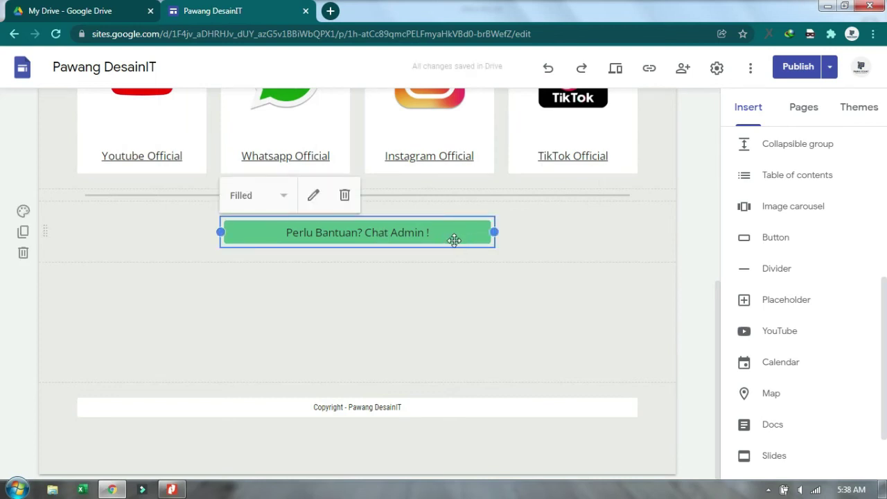
{"action": "left_click", "coordinate": [24, 211]}
{"action": "left_click", "coordinate": [88, 262]}
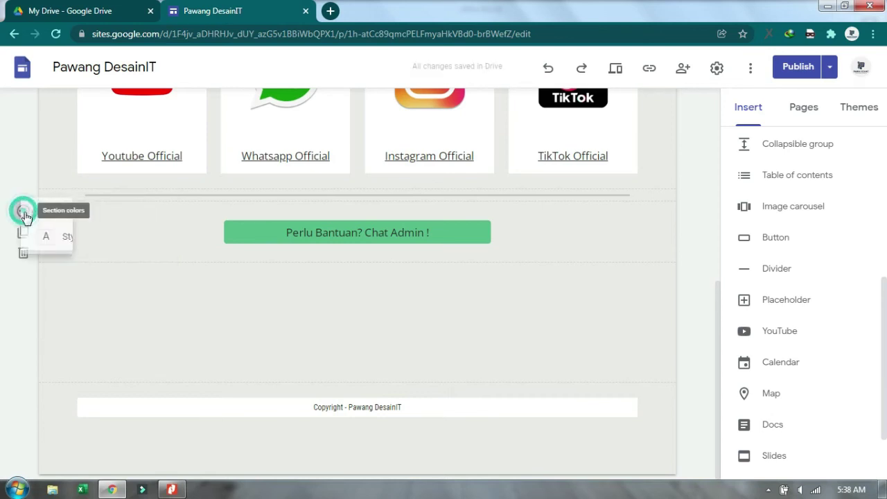
{"action": "left_click", "coordinate": [23, 211]}
{"action": "left_click", "coordinate": [75, 293]}
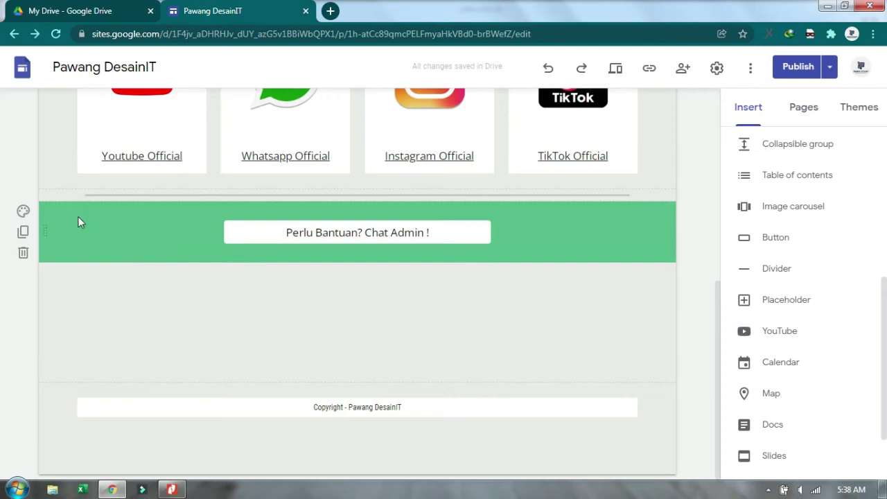
Compare the About page's draft with the currently published version and publish the changes
{"action": "scroll", "coordinate": [79, 221], "scroll_direction": "up", "scroll_amount": 2}
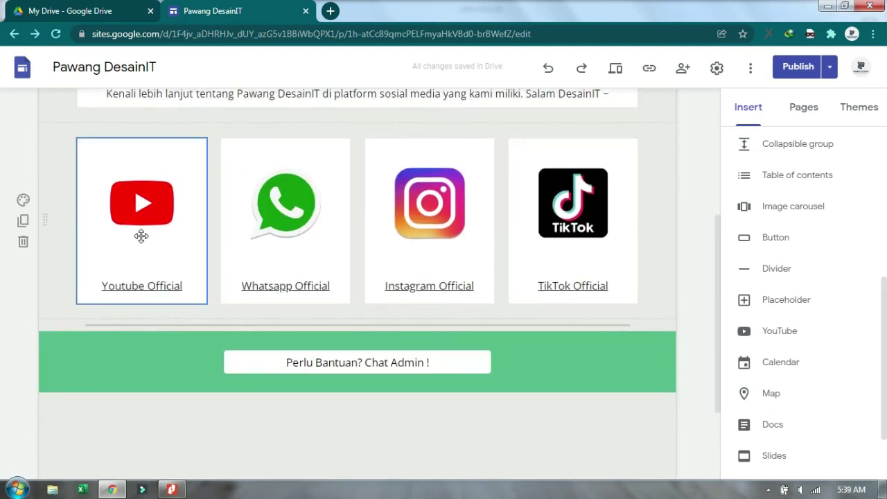
{"action": "left_click", "coordinate": [436, 366]}
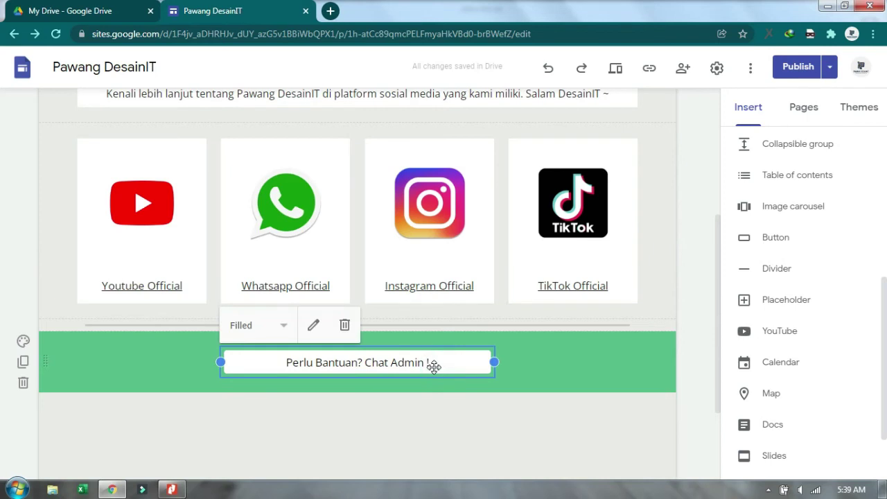
{"action": "scroll", "coordinate": [485, 374], "scroll_direction": "down", "scroll_amount": 1}
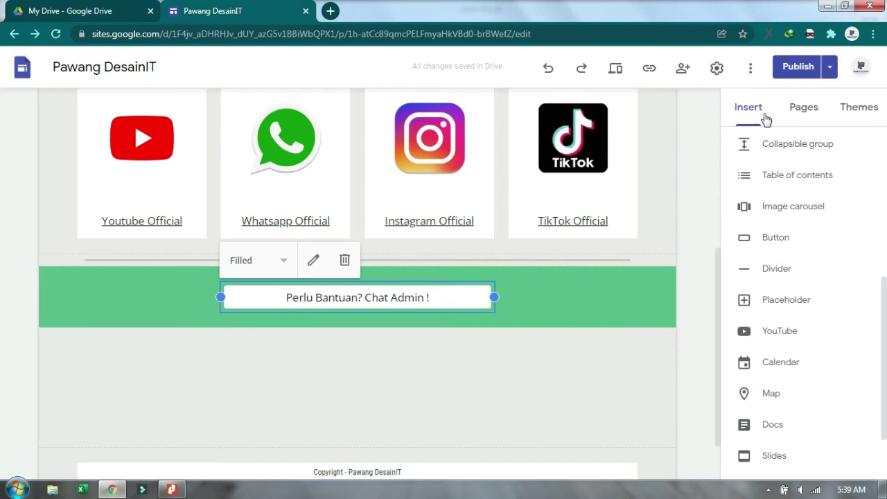
{"action": "left_click", "coordinate": [796, 66]}
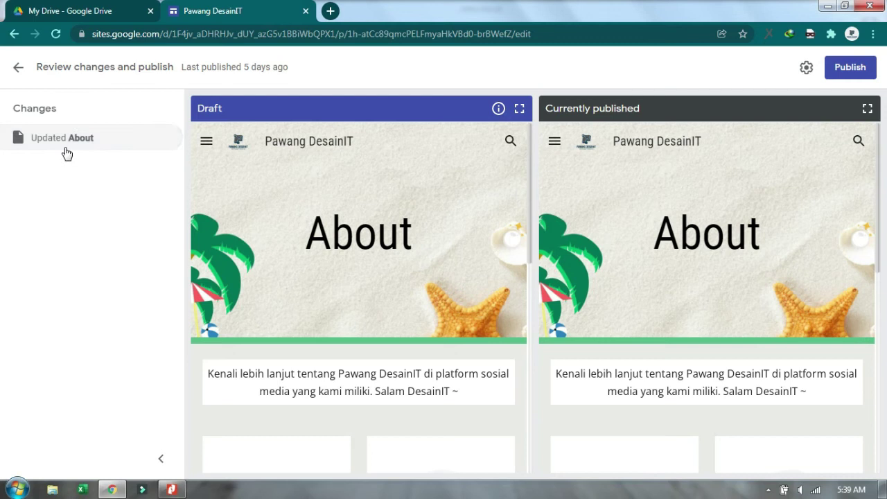
{"action": "scroll", "coordinate": [477, 263], "scroll_direction": "down", "scroll_amount": 6}
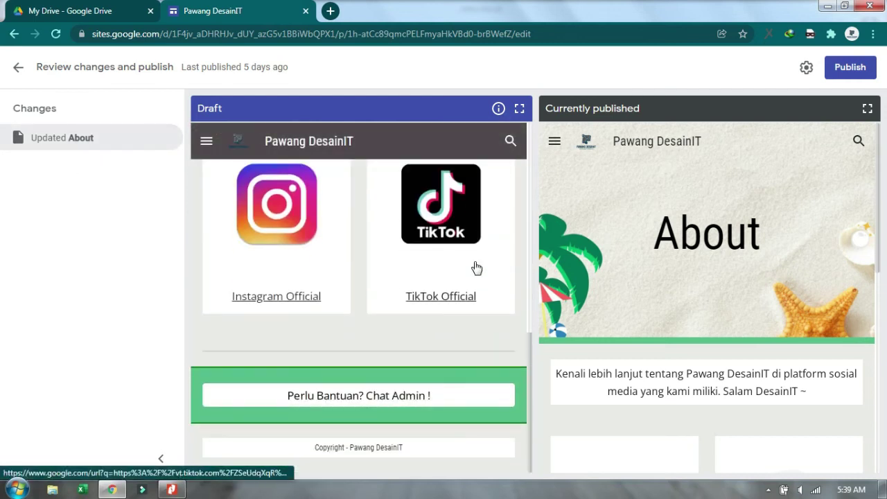
{"action": "scroll", "coordinate": [653, 305], "scroll_direction": "down", "scroll_amount": 10}
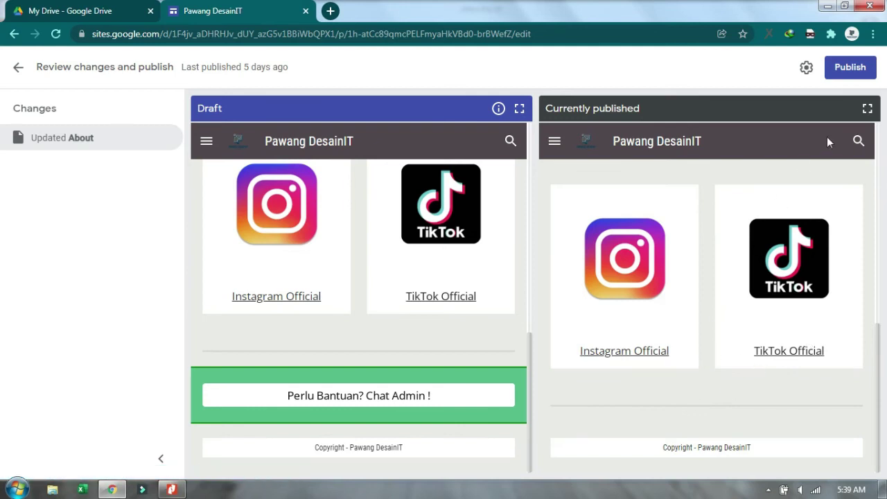
{"action": "left_click", "coordinate": [850, 78]}
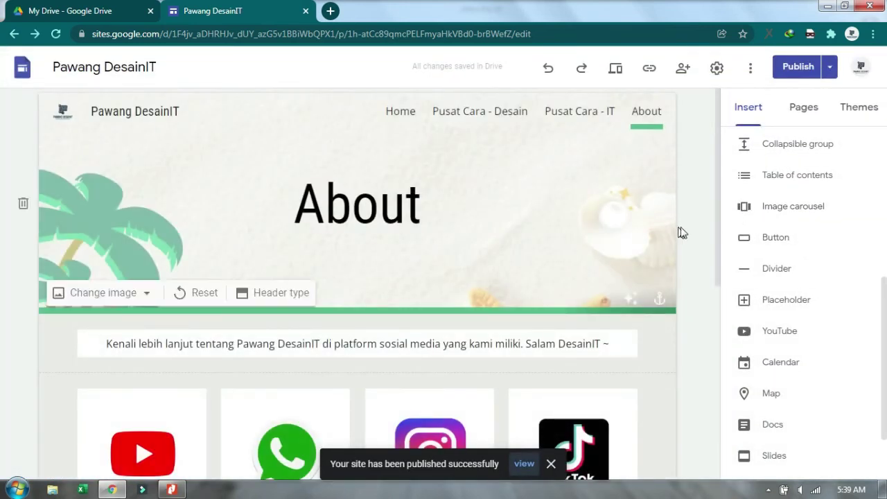
Preview the About page in the large-screen view and test the "Perlu Bantuan? Chat Admin !" button's link
{"action": "scroll", "coordinate": [477, 205], "scroll_direction": "down", "scroll_amount": 5}
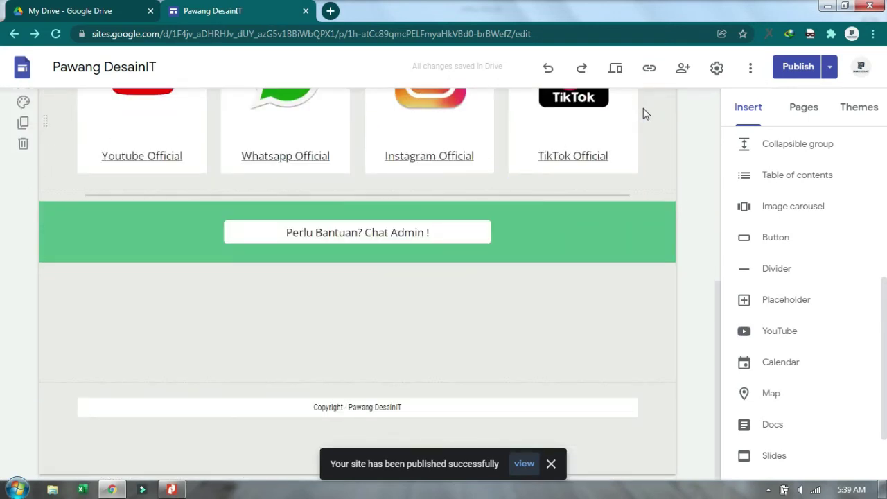
{"action": "left_click", "coordinate": [615, 70]}
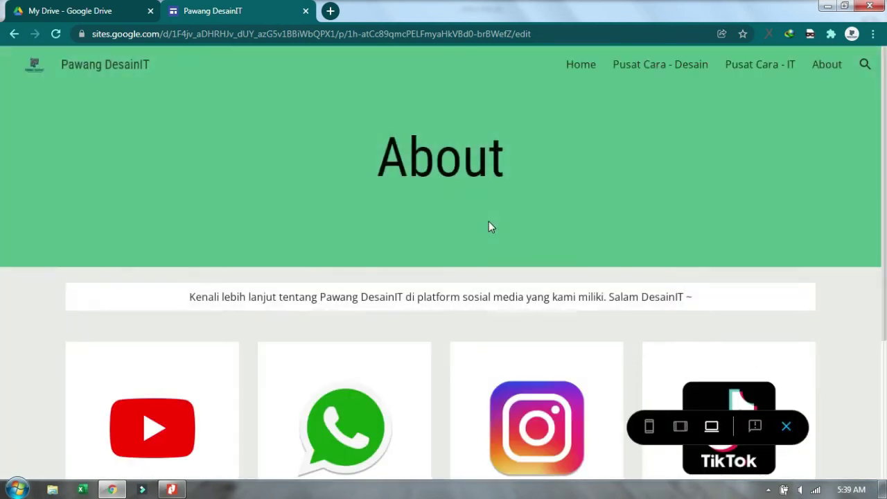
{"action": "scroll", "coordinate": [497, 243], "scroll_direction": "down", "scroll_amount": 3}
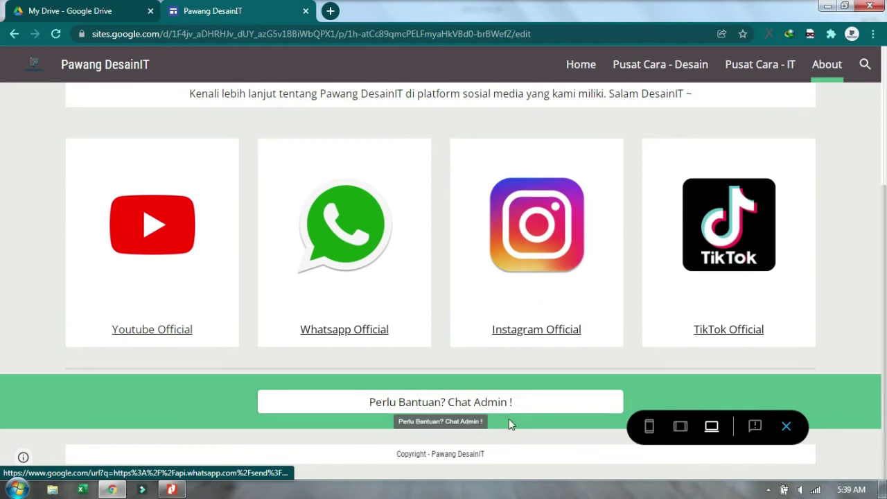
{"action": "scroll", "coordinate": [554, 407], "scroll_direction": "up", "scroll_amount": 3}
{"action": "scroll", "coordinate": [551, 408], "scroll_direction": "down", "scroll_amount": 3}
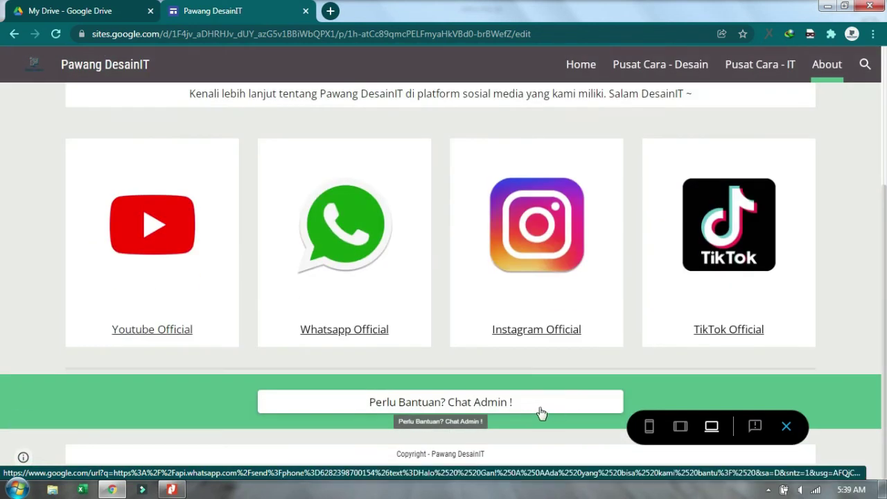
{"action": "left_click", "coordinate": [526, 407]}
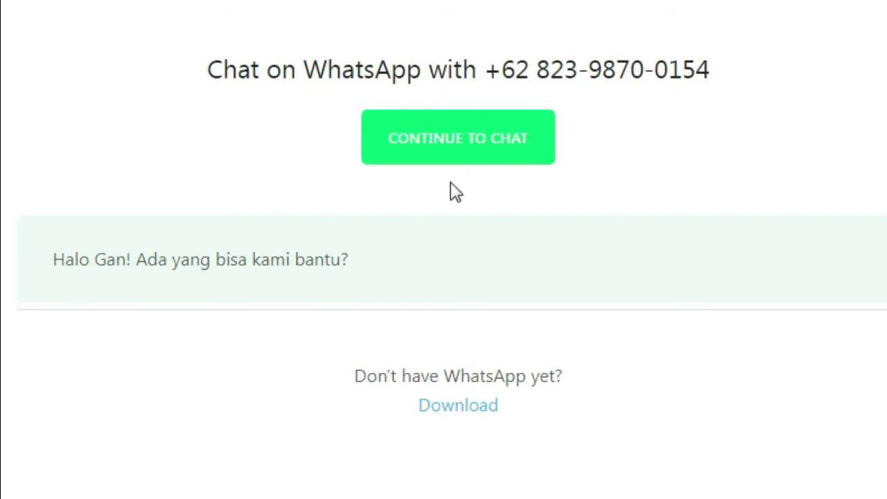
Compare the WhatsApp page's phone number with the API syntax document in Nitro Pro, then highlight the greeting message back in Chrome
{"action": "left_click_drag", "start_coordinate": [487, 69], "coordinate": [734, 66]}
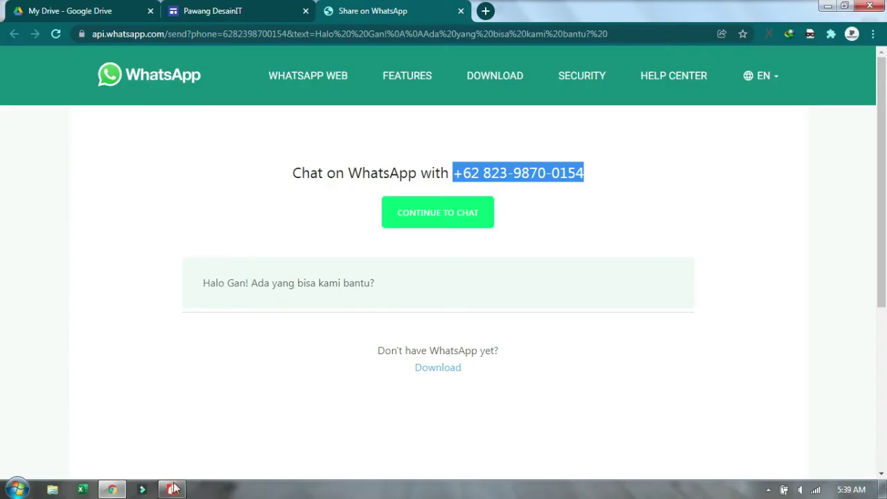
{"action": "left_click", "coordinate": [171, 489]}
{"action": "left_click", "coordinate": [578, 210]}
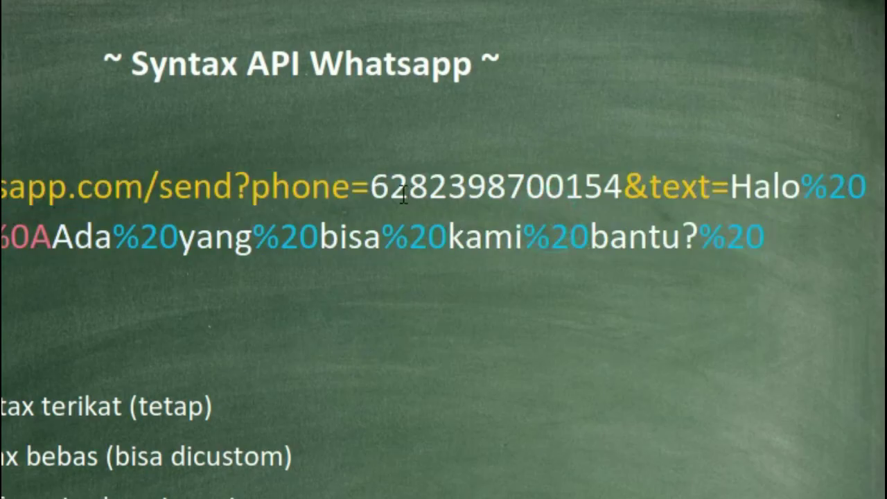
{"action": "left_click_drag", "start_coordinate": [489, 191], "coordinate": [523, 195]}
{"action": "double_click", "coordinate": [450, 194]}
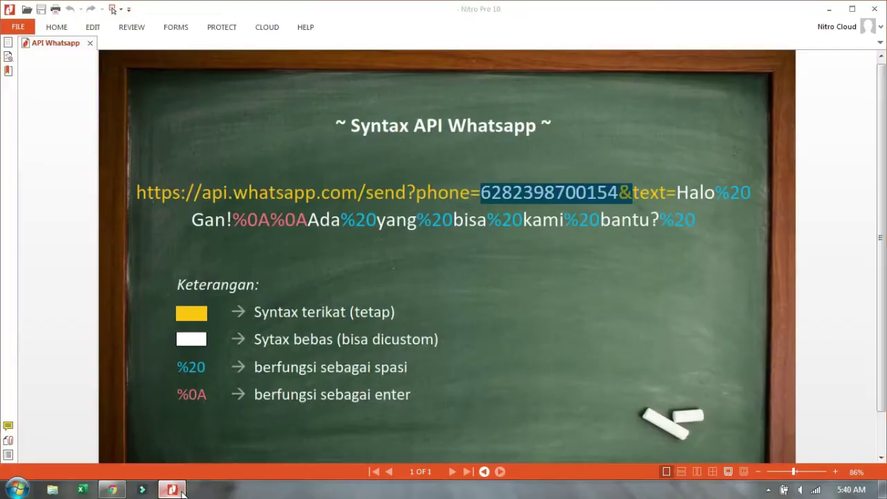
{"action": "key", "text": "alt+Tab"}
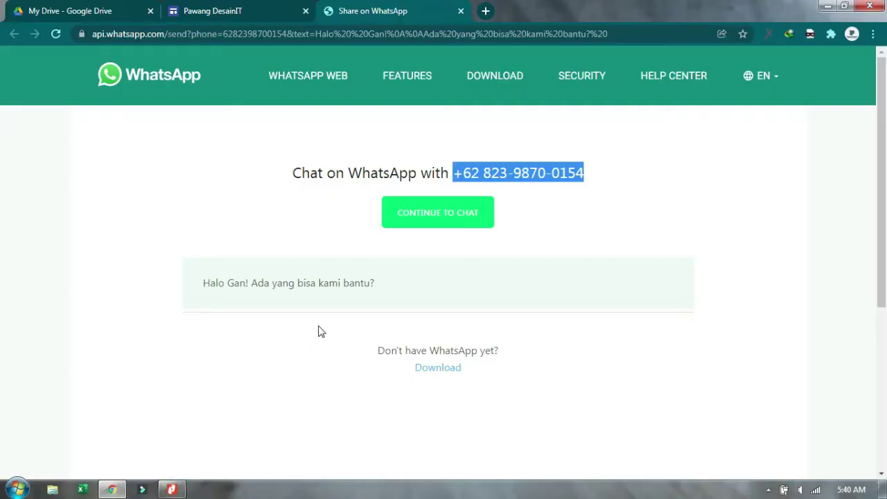
{"action": "left_click_drag", "start_coordinate": [381, 288], "coordinate": [205, 287]}
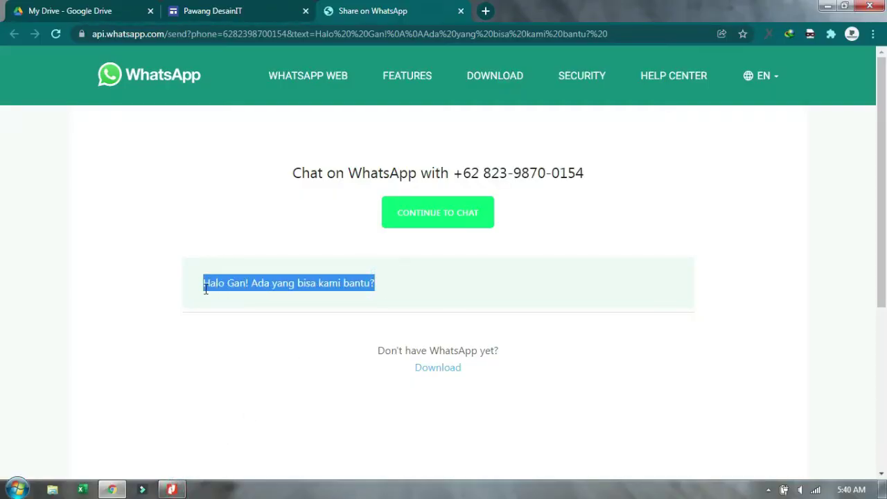
Highlight the greeting text after "text=" in Nitro Pro's API syntax document for comparison, then return to the WhatsApp page in Chrome
{"action": "left_click", "coordinate": [171, 489]}
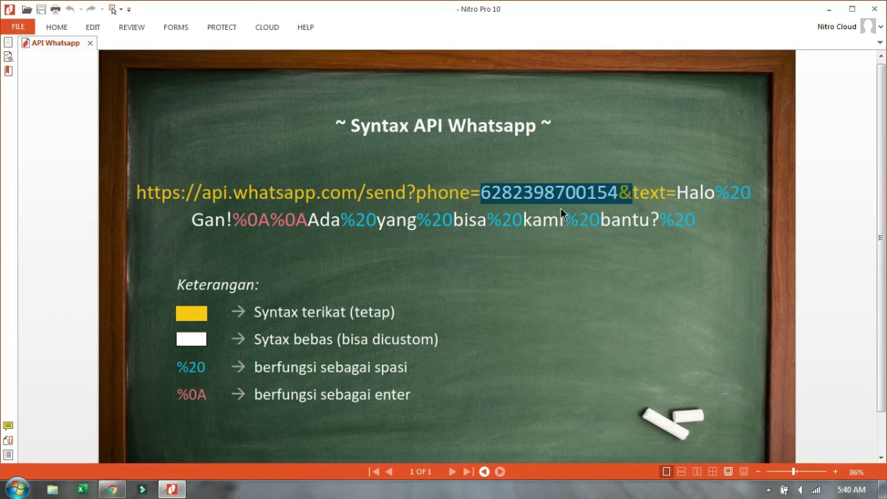
{"action": "left_click_drag", "start_coordinate": [674, 192], "coordinate": [694, 221]}
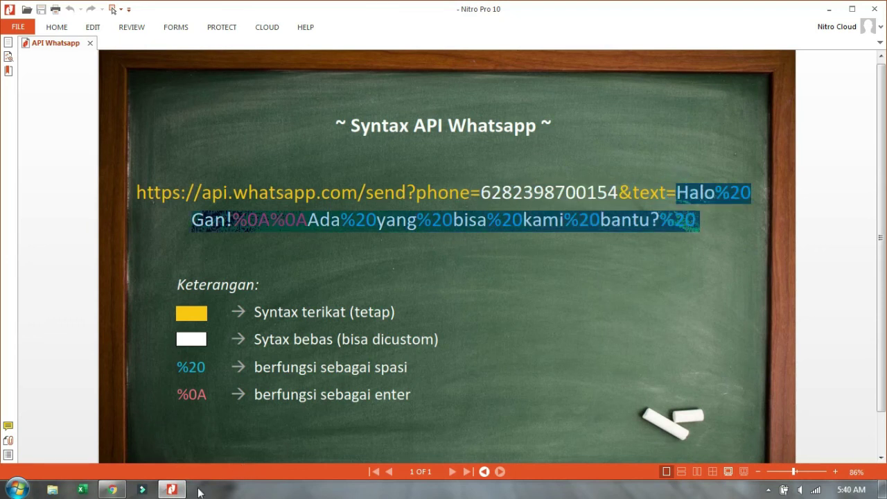
{"action": "left_click", "coordinate": [171, 489]}
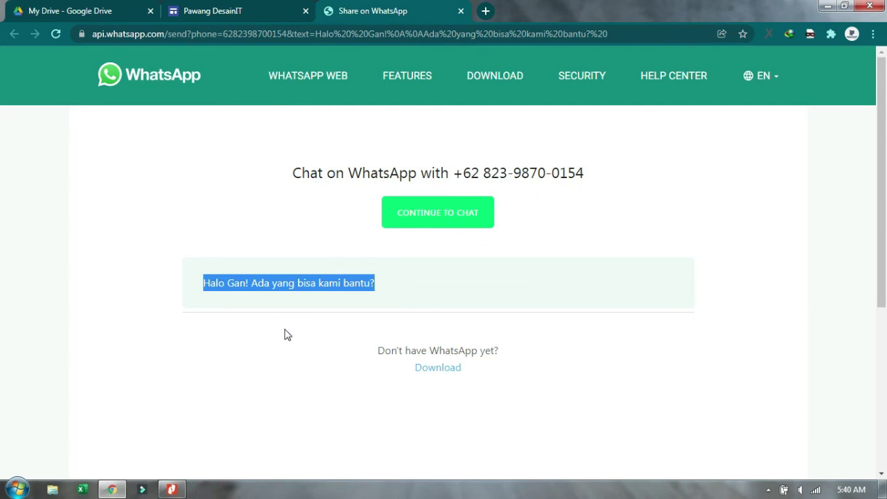
Continue to the chat through WhatsApp Web and check the prefilled greeting message in the admin's conversation
{"action": "left_click", "coordinate": [454, 225]}
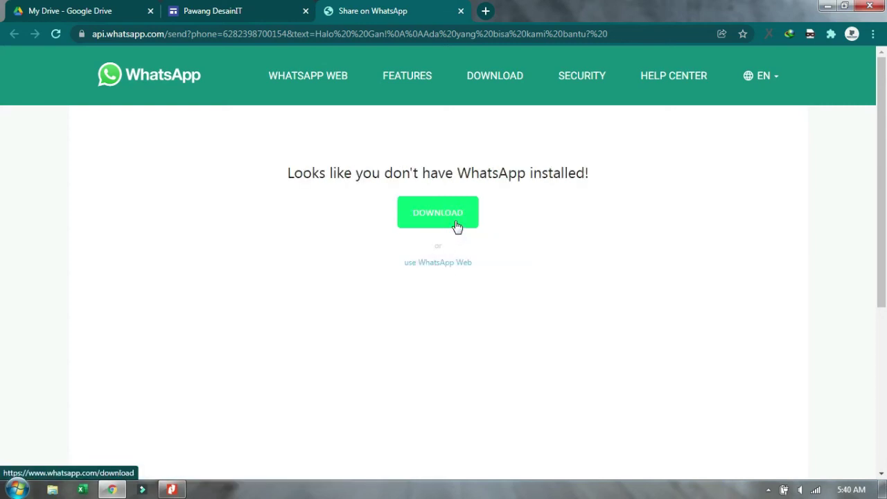
{"action": "left_click", "coordinate": [462, 262]}
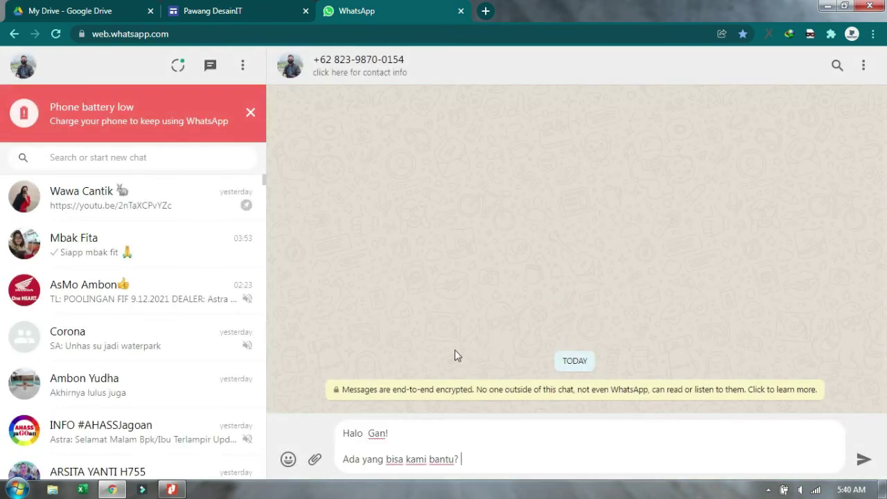
{"action": "scroll", "coordinate": [159, 276], "scroll_direction": "down", "scroll_amount": 3}
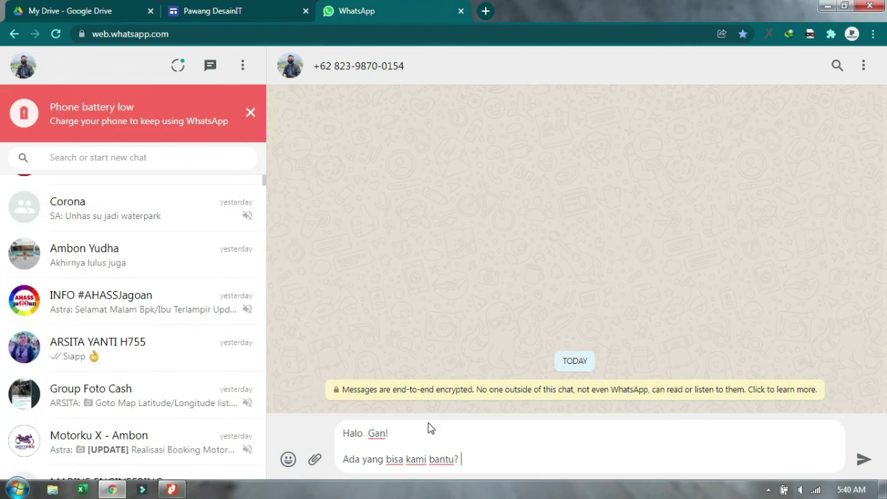
Return to the Pawang DesainIT preview and review the About page from its header down to the chat button
{"action": "left_click", "coordinate": [255, 7]}
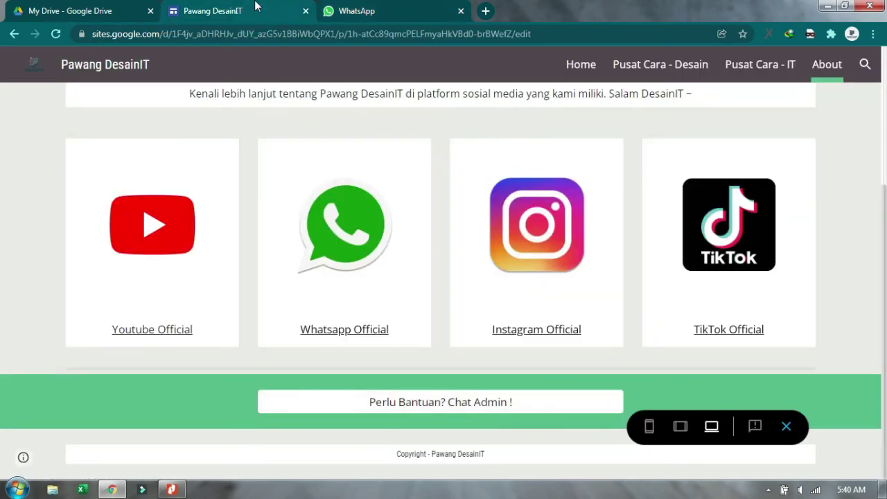
{"action": "scroll", "coordinate": [485, 297], "scroll_direction": "up", "scroll_amount": 3}
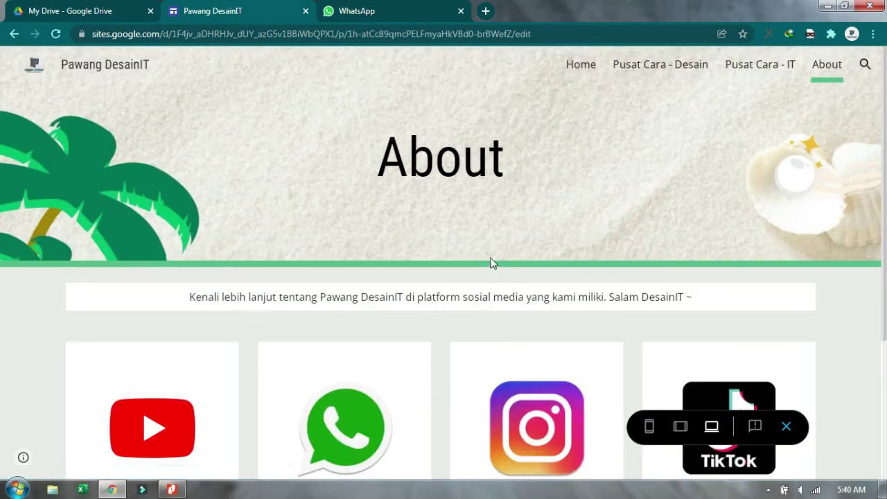
{"action": "scroll", "coordinate": [491, 259], "scroll_direction": "down", "scroll_amount": 3}
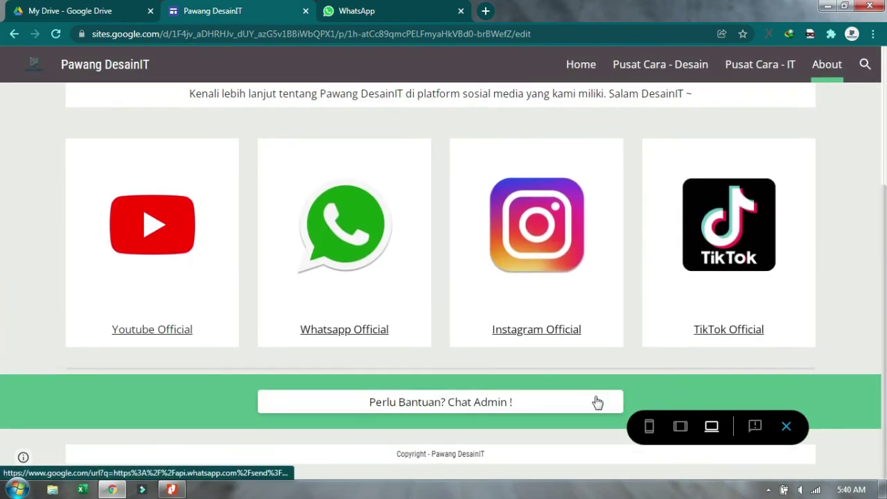